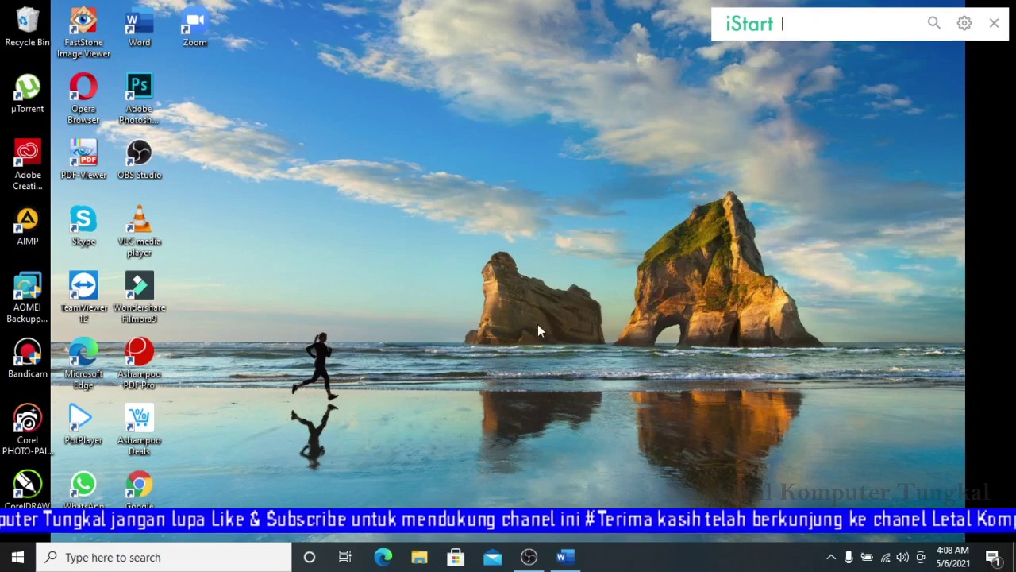
- Restore the Document1 Word window from the taskbar
left_click(565, 556)
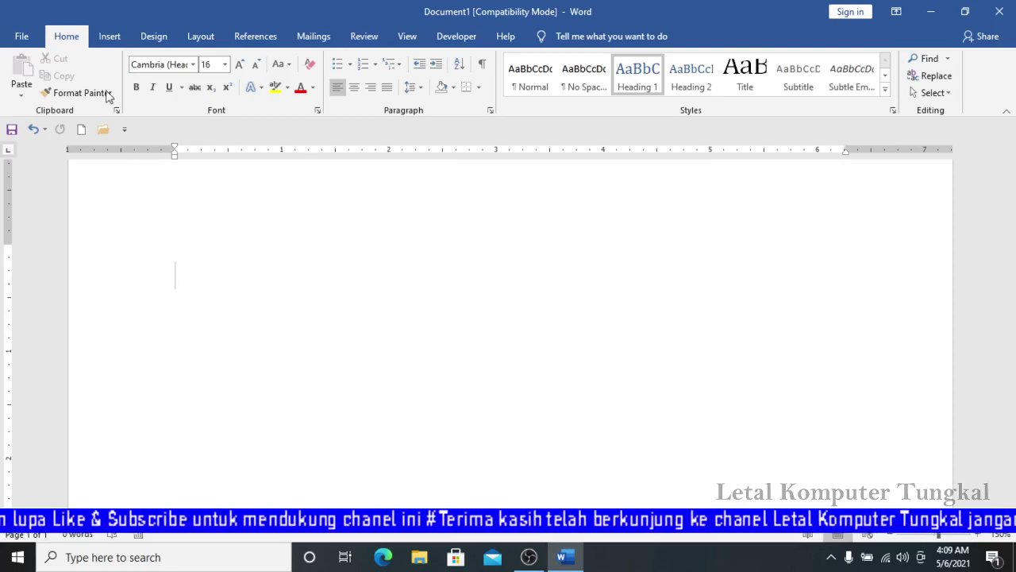
- Set Word's measurement units to Centimeters in the Advanced options
left_click(31, 37)
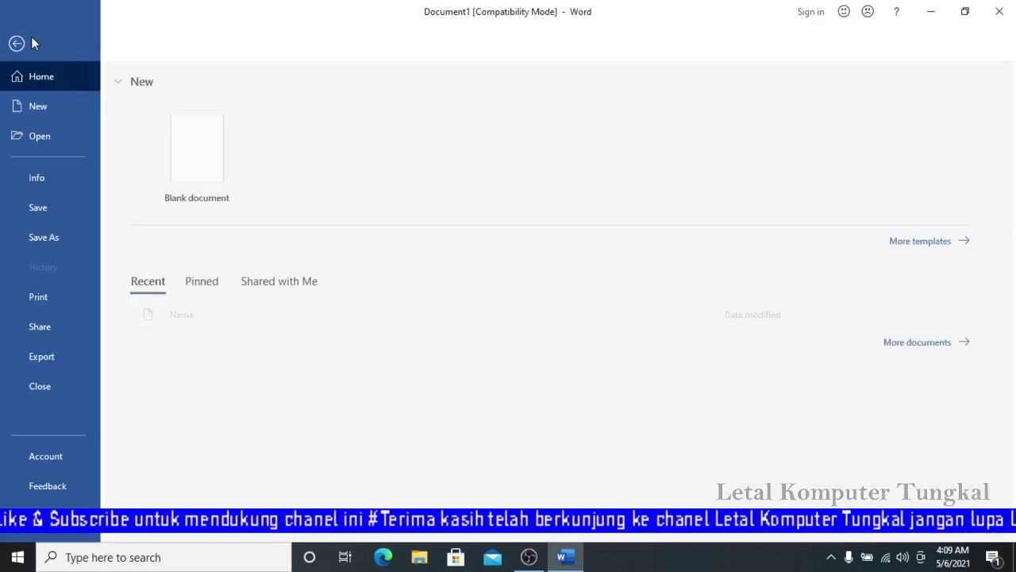
key("Escape")
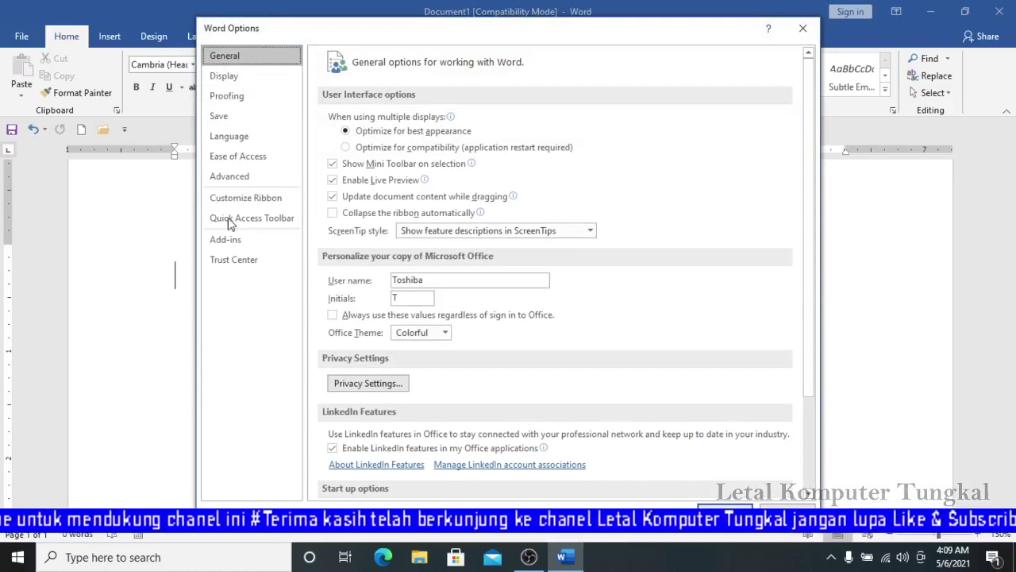
left_click(231, 177)
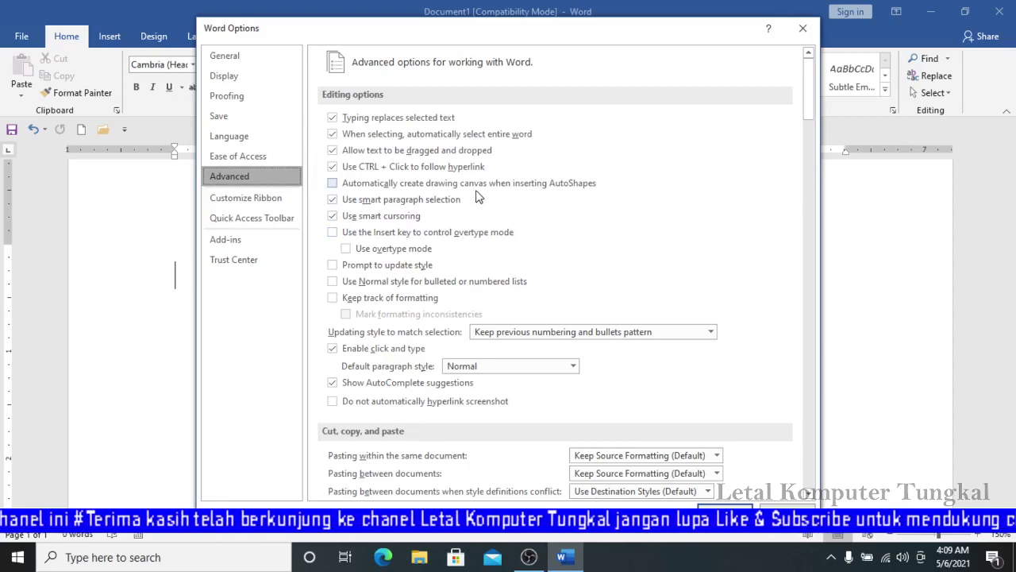
scroll(479, 197, "down", 2)
scroll(476, 198, "down", 3)
scroll(476, 200, "down", 3)
scroll(477, 203, "down", 2)
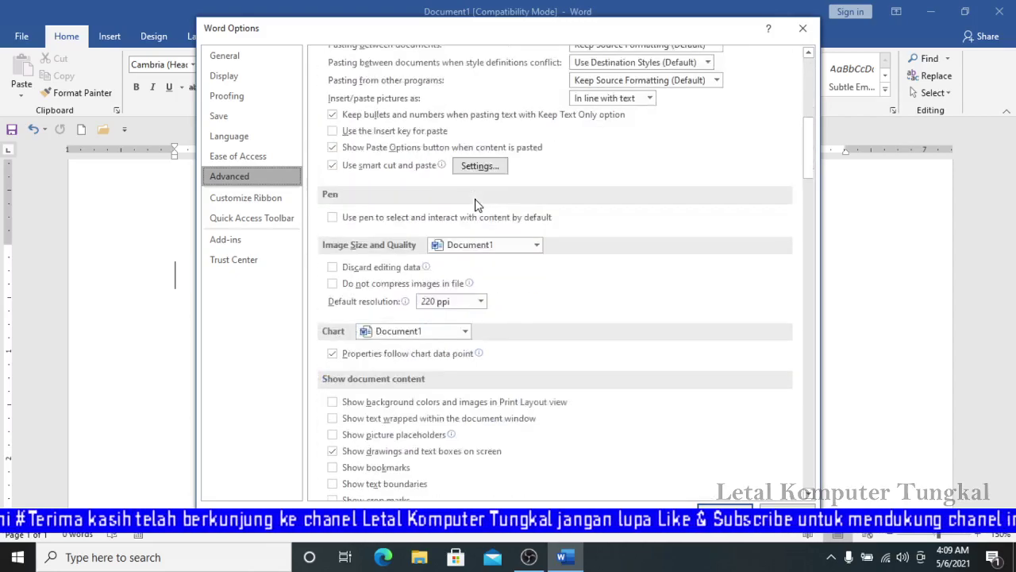
scroll(476, 205, "down", 2)
scroll(481, 209, "down", 4)
scroll(481, 233, "down", 3)
scroll(484, 236, "down", 1)
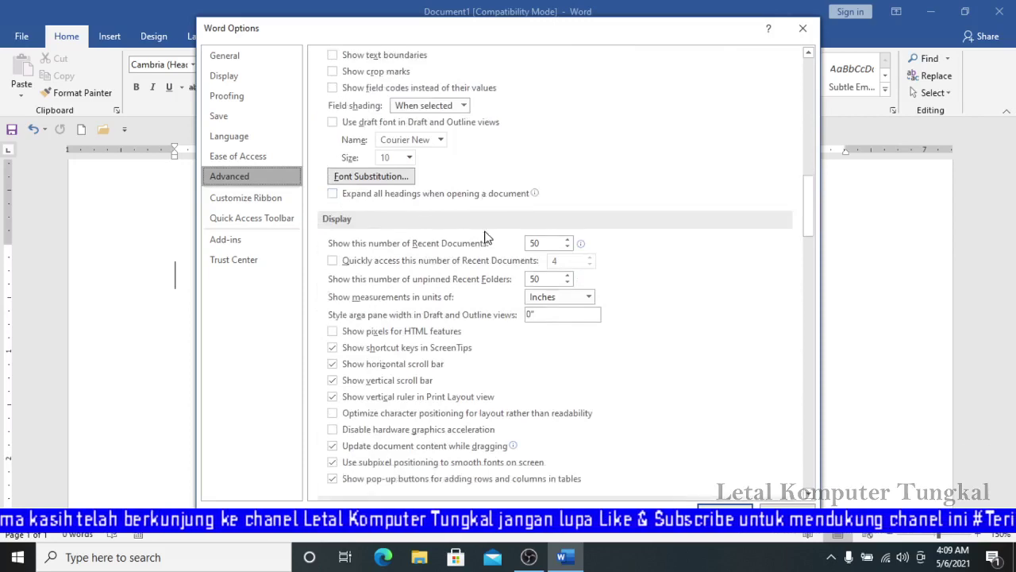
scroll(486, 237, "down", 2)
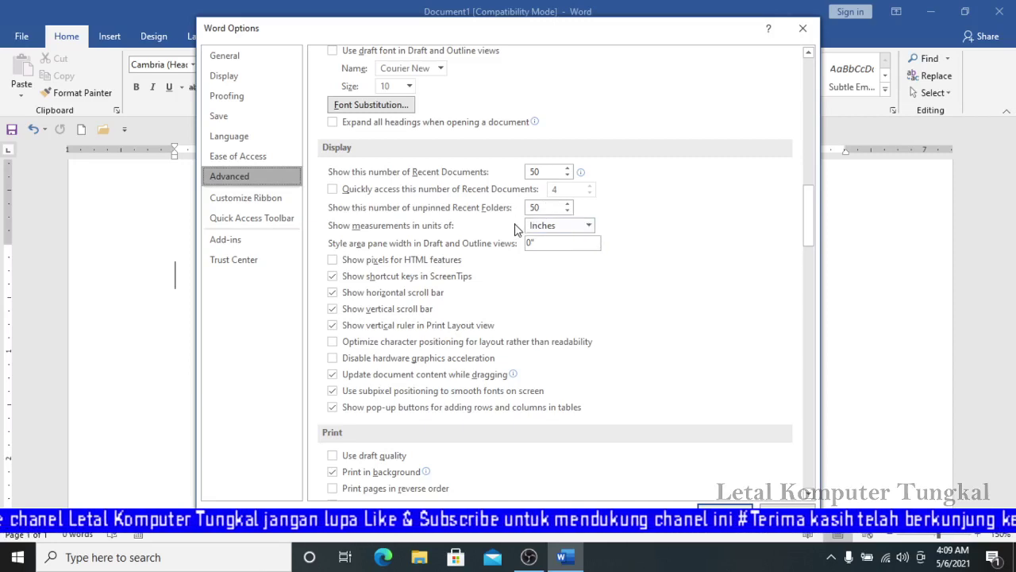
left_click(590, 227)
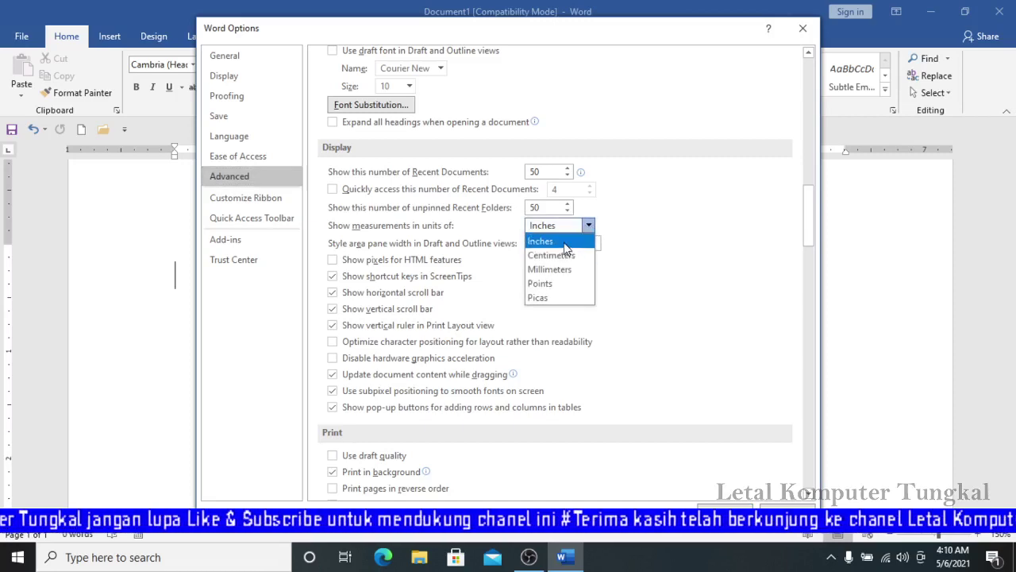
left_click(575, 255)
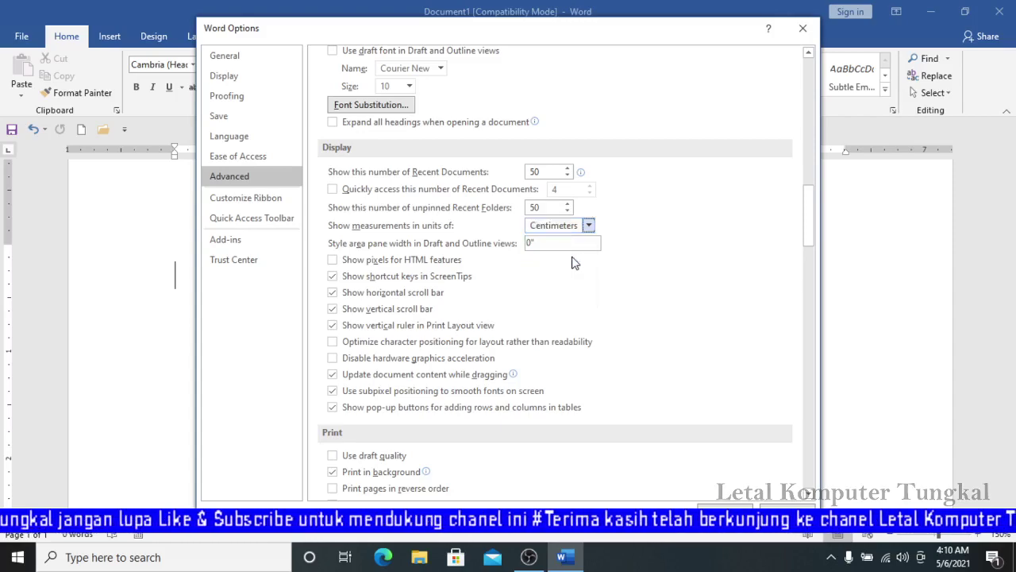
left_click(726, 511)
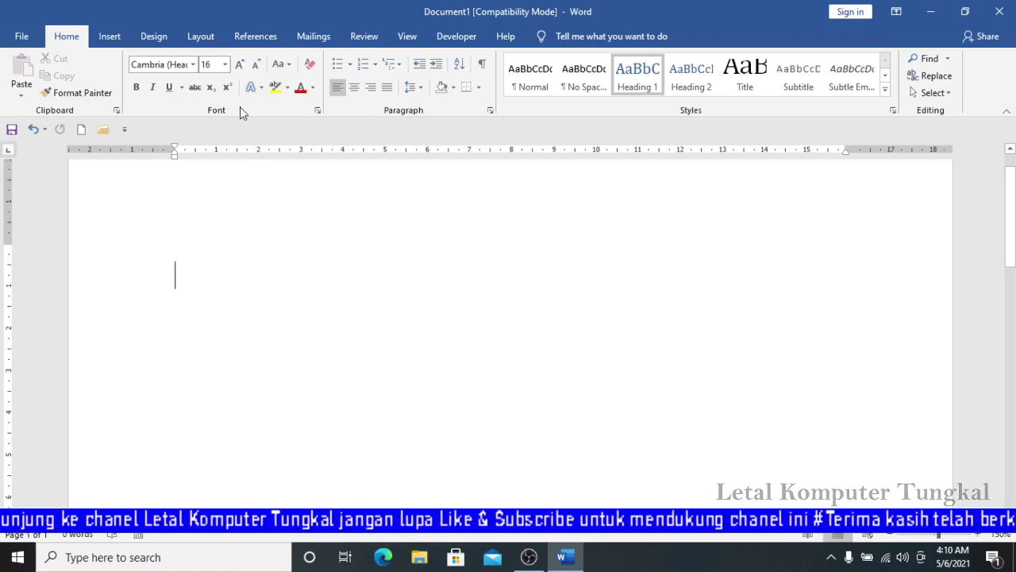
- Open Page Setup from the Layout tab and select the 2.54 cm top margin value
left_click(211, 41)
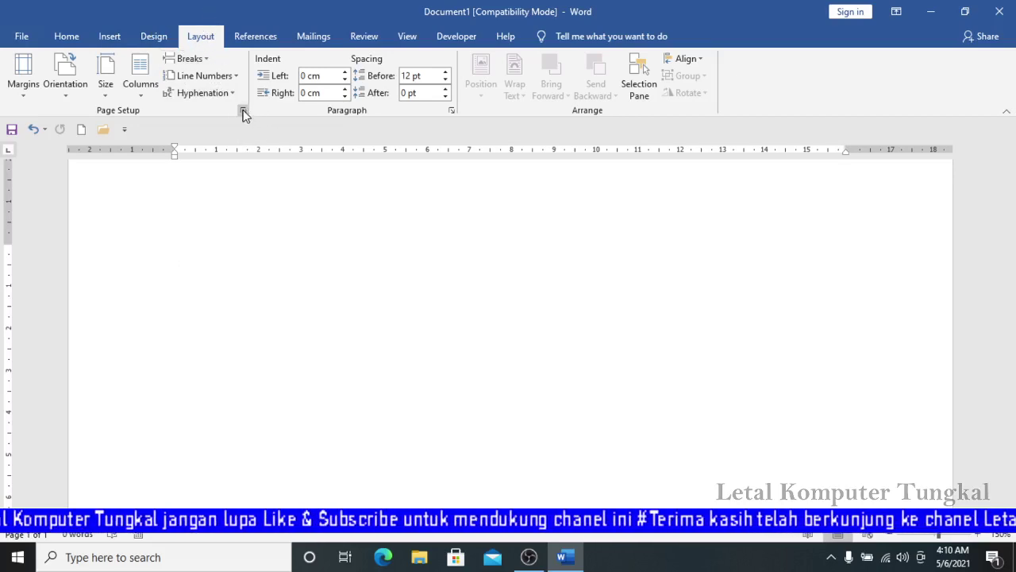
left_click(243, 111)
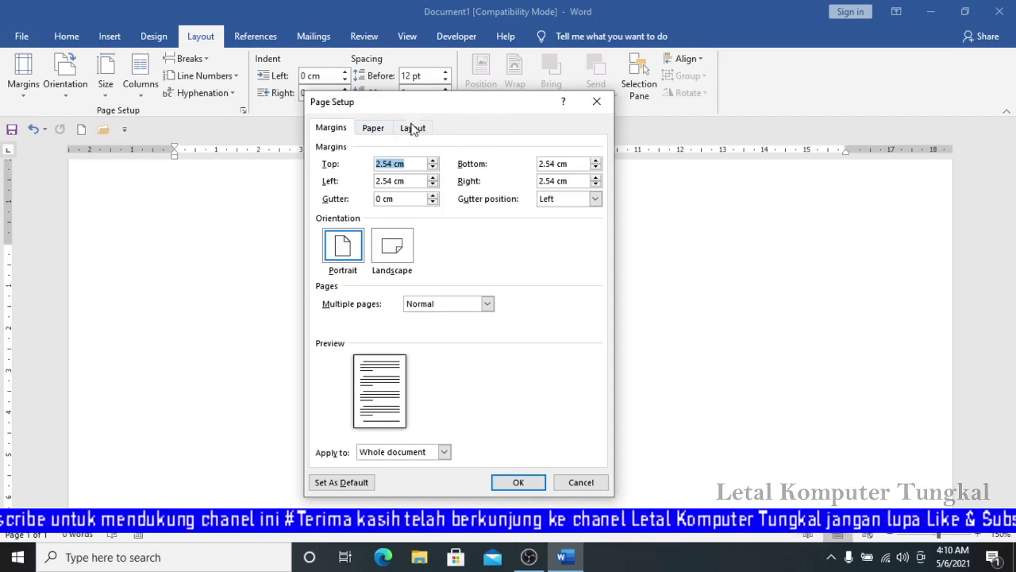
left_click(341, 134)
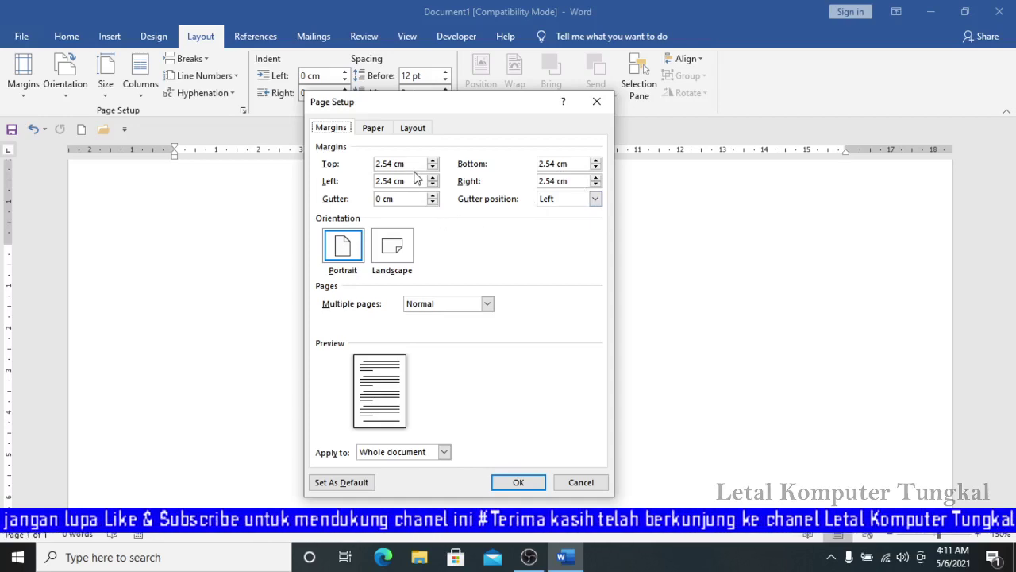
left_click_drag(416, 164, 357, 162)
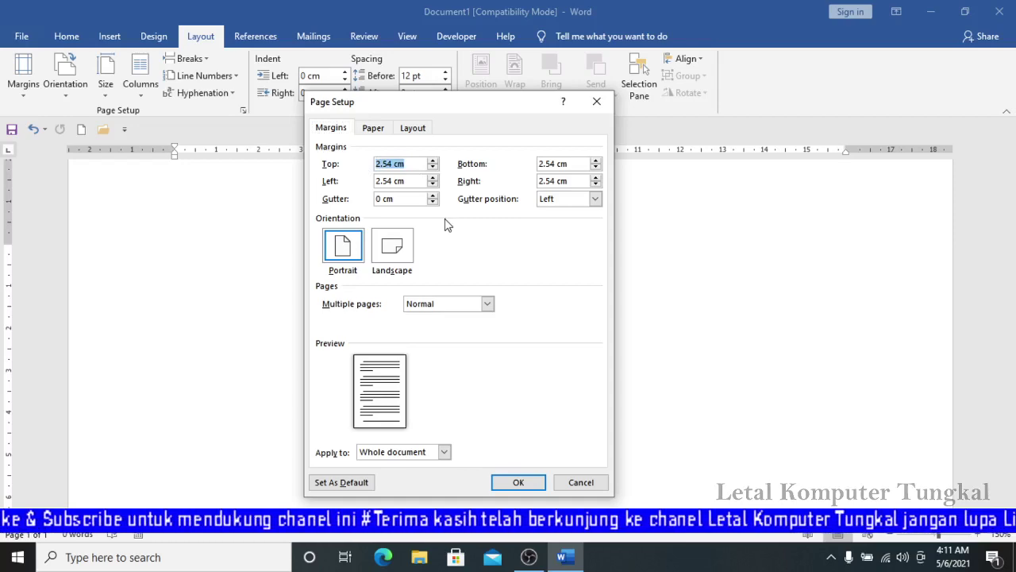
- Enter margins of top 4, bottom 3, left 4 and right 3 cm
type("4")
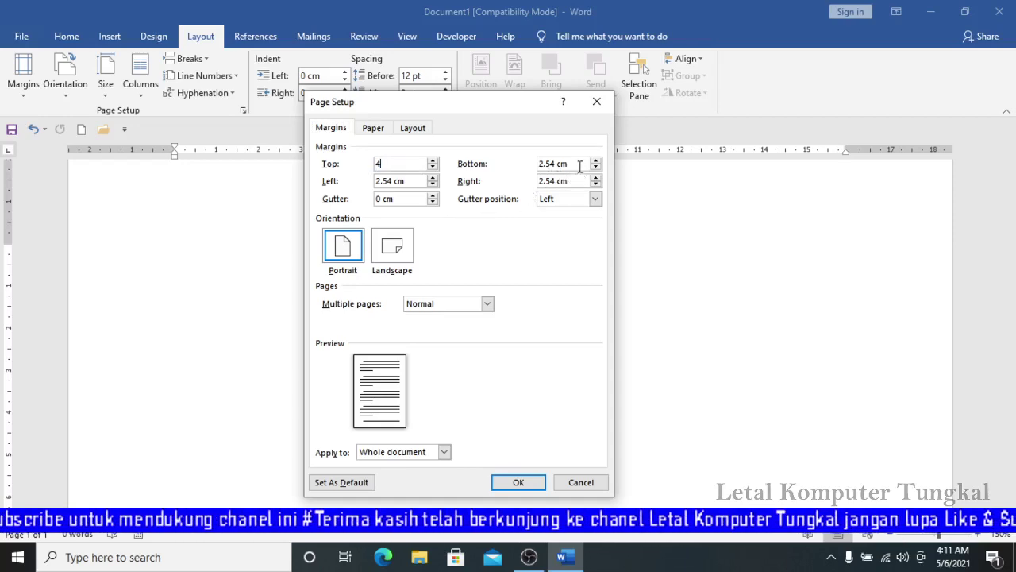
left_click(556, 163)
left_click_drag(569, 164, 516, 163)
type("3")
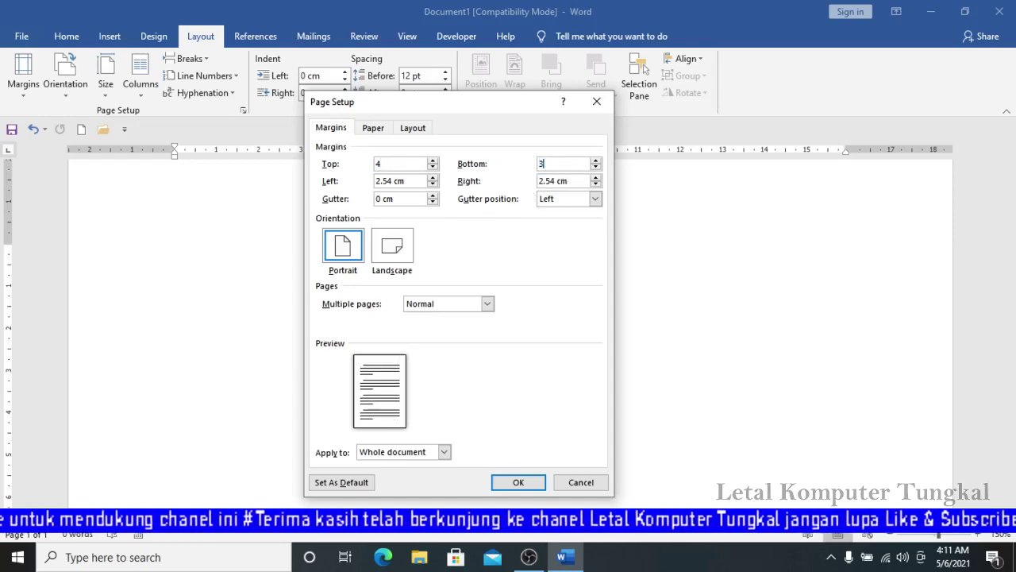
left_click_drag(415, 181, 347, 185)
type("4")
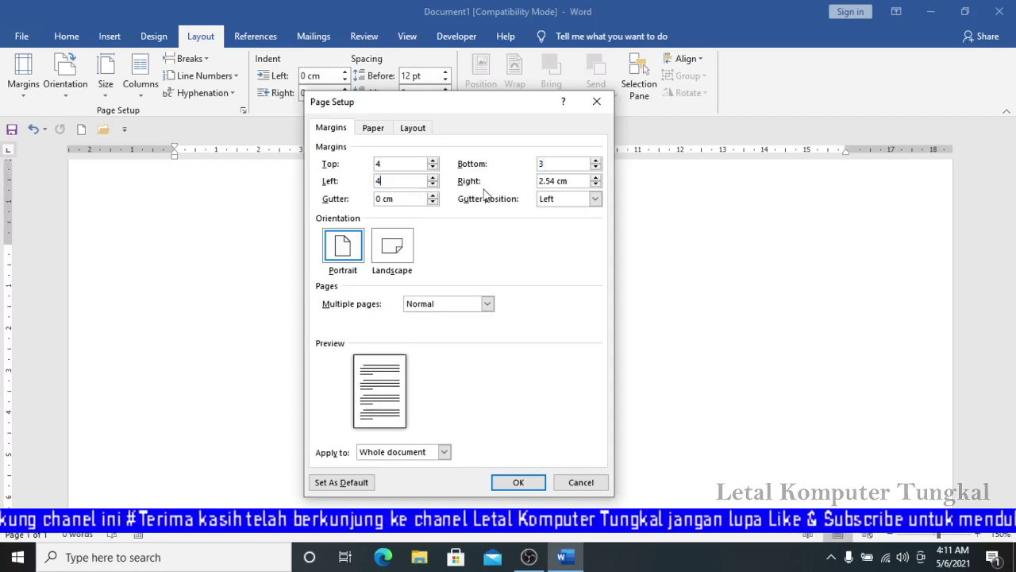
left_click_drag(572, 180, 524, 181)
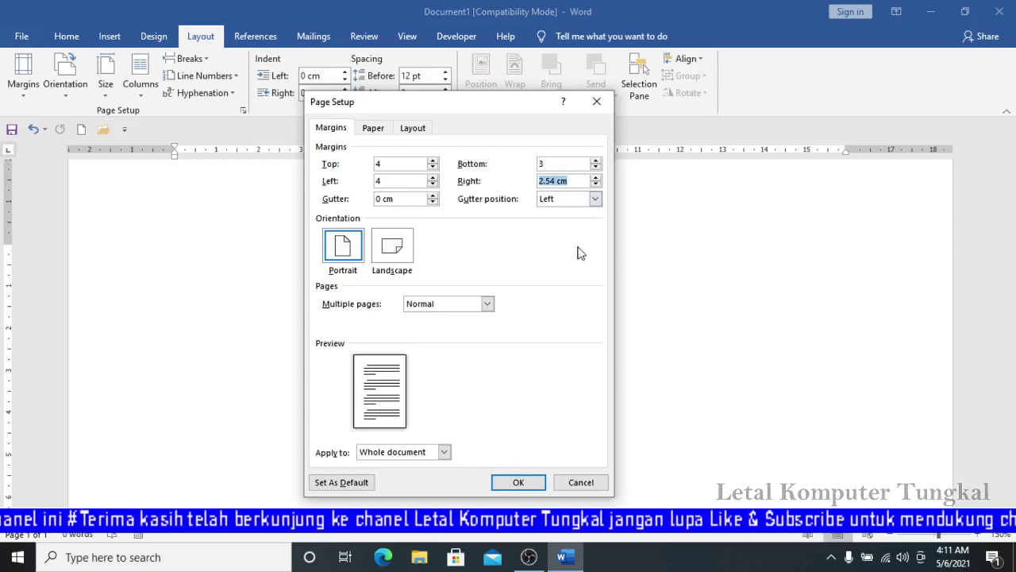
type("3")
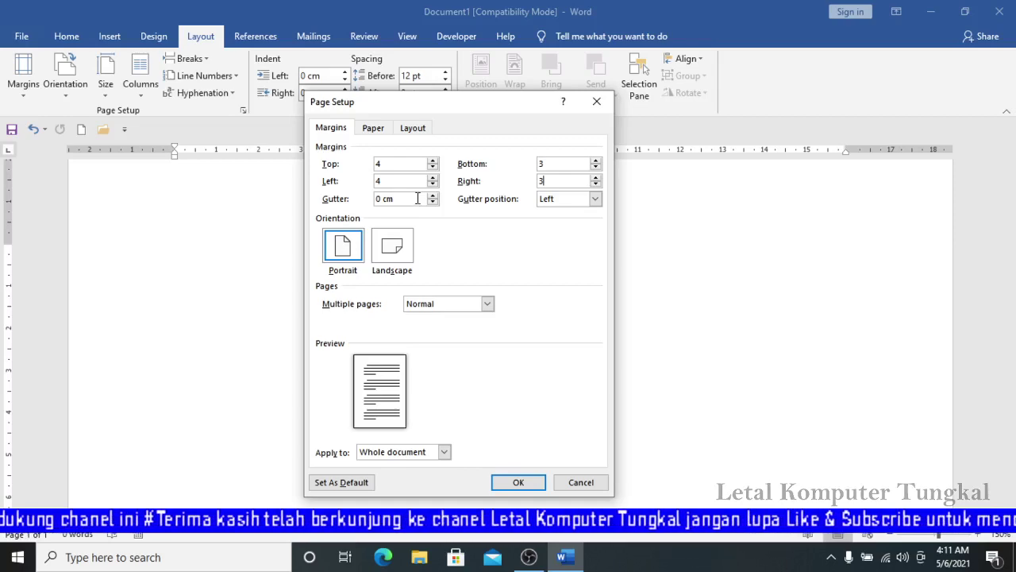
- Set the gutter to 0 cm with the gutter position on the Left
key("Tab")
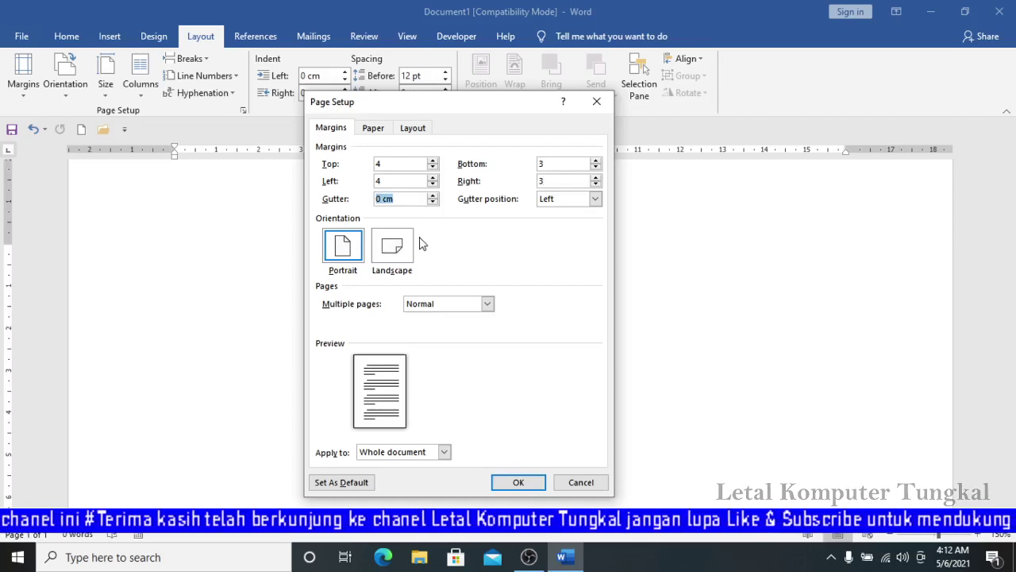
type("1")
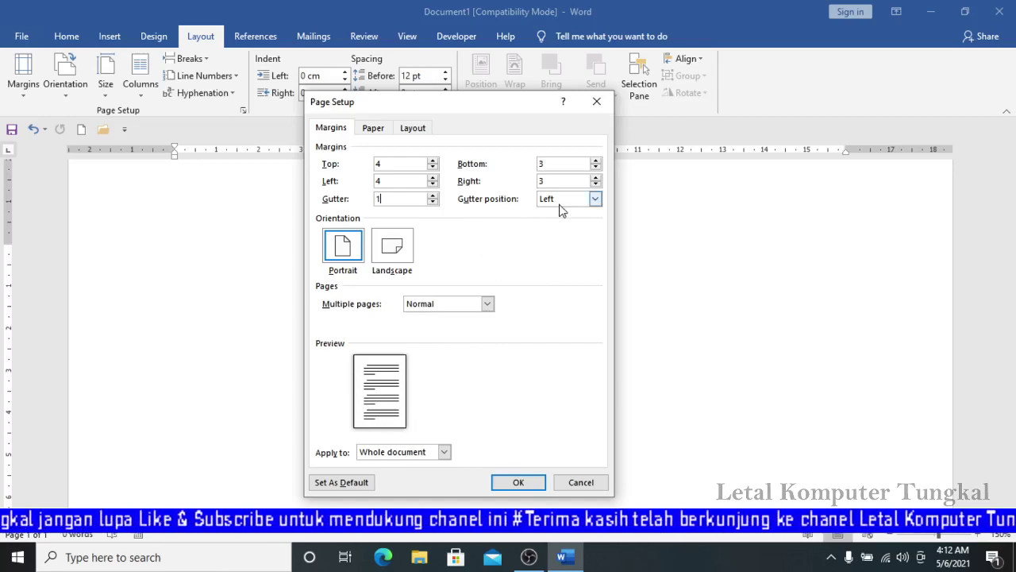
left_click(600, 200)
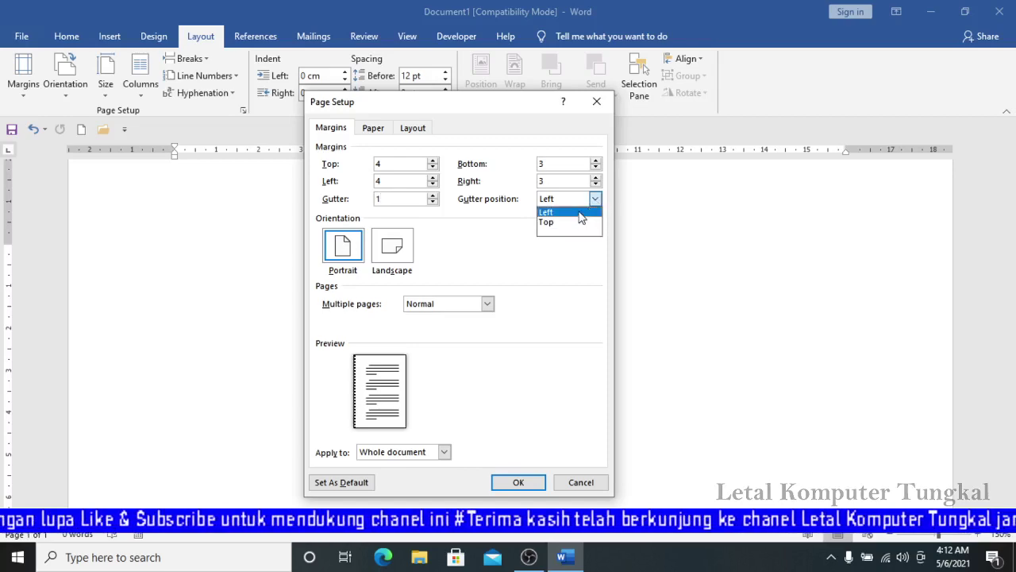
left_click(580, 213)
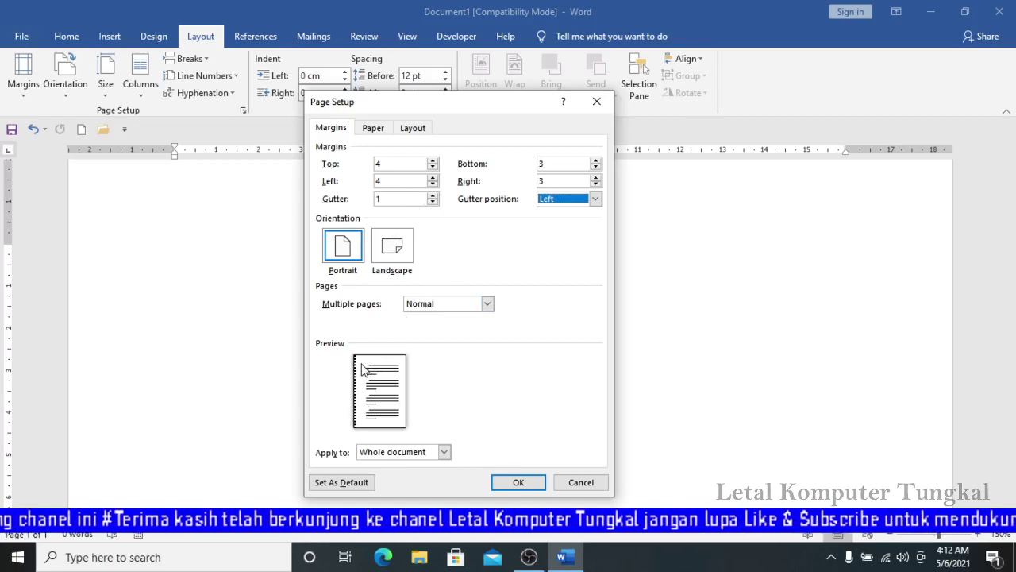
left_click(595, 198)
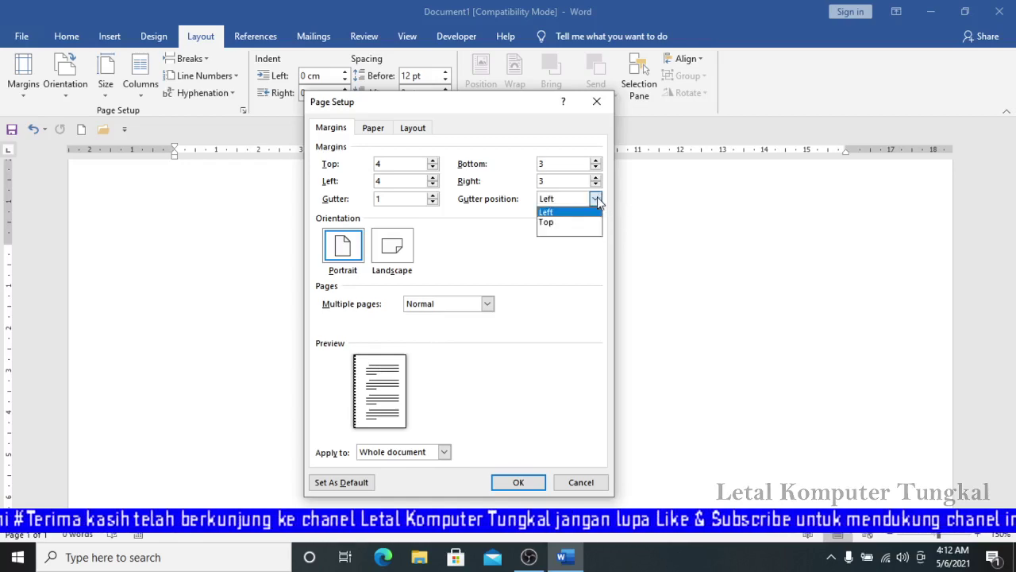
left_click(563, 224)
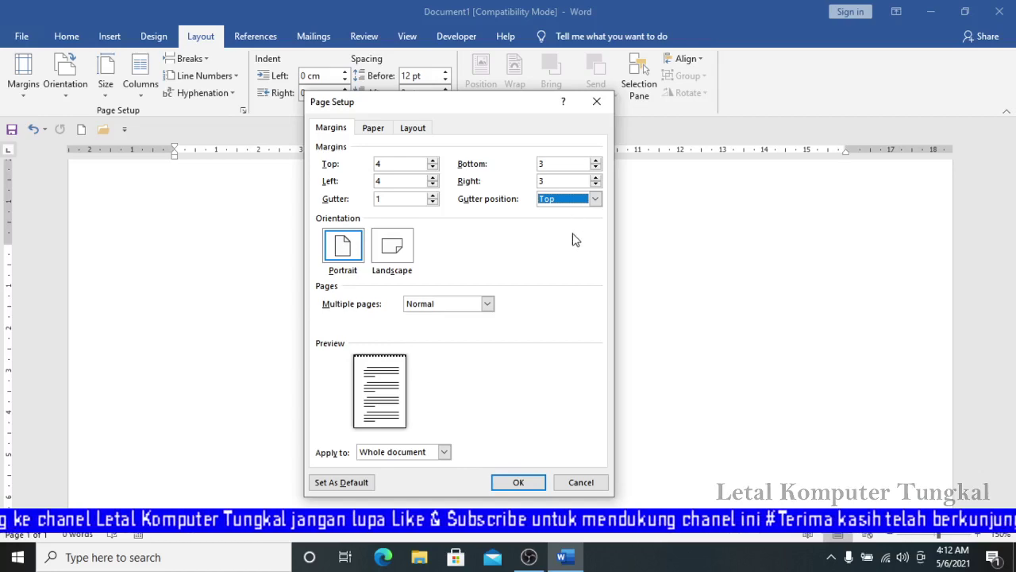
left_click(379, 198)
type("0")
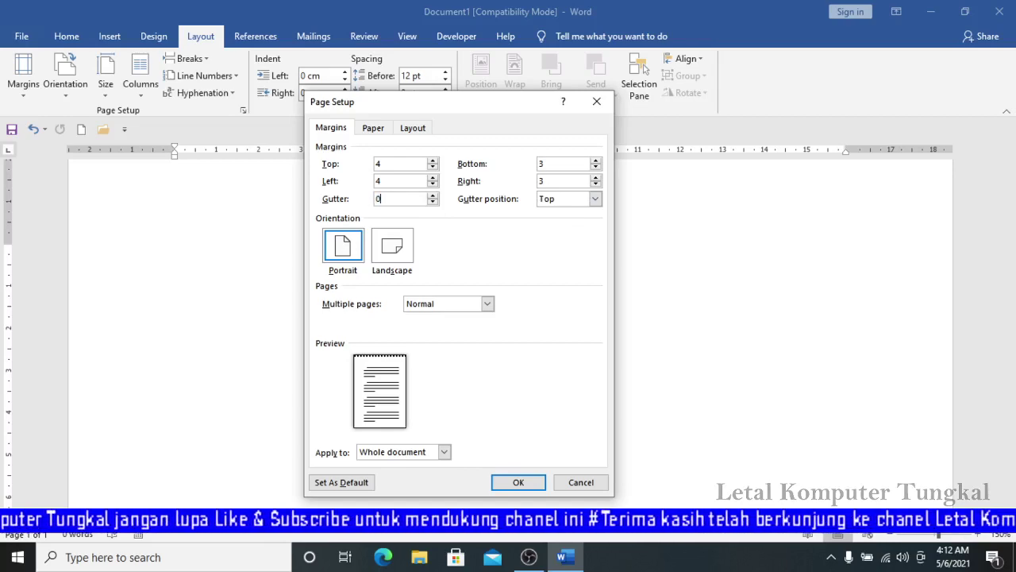
left_click(595, 198)
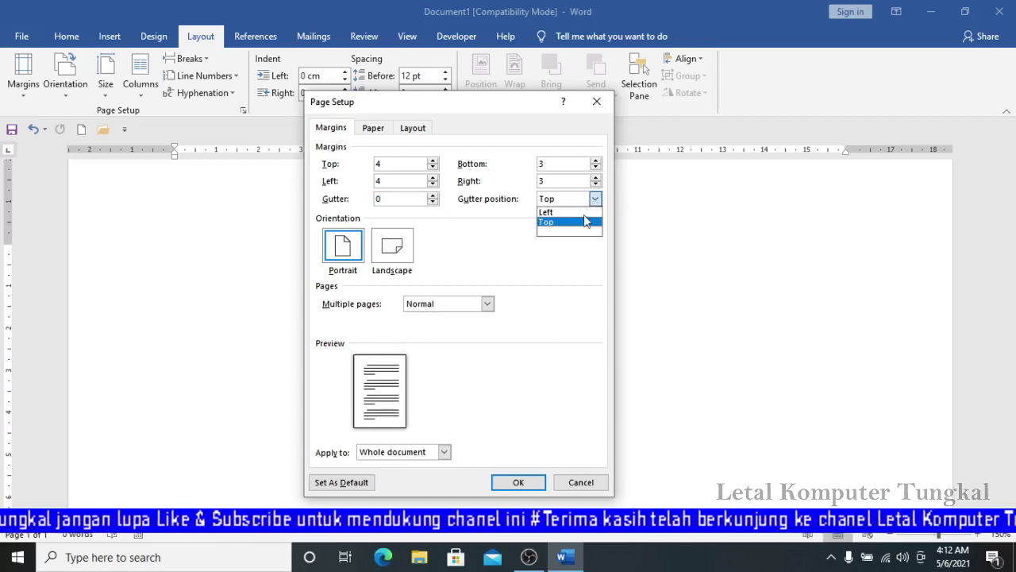
left_click(585, 221)
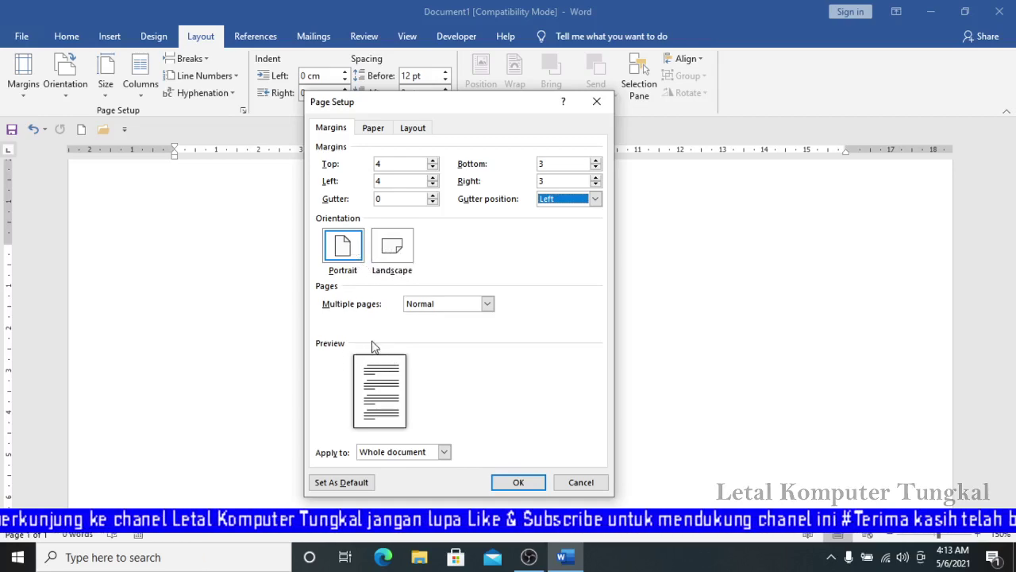
- Keep portrait orientation after trying landscape, and view the A4 paper settings
left_click(392, 246)
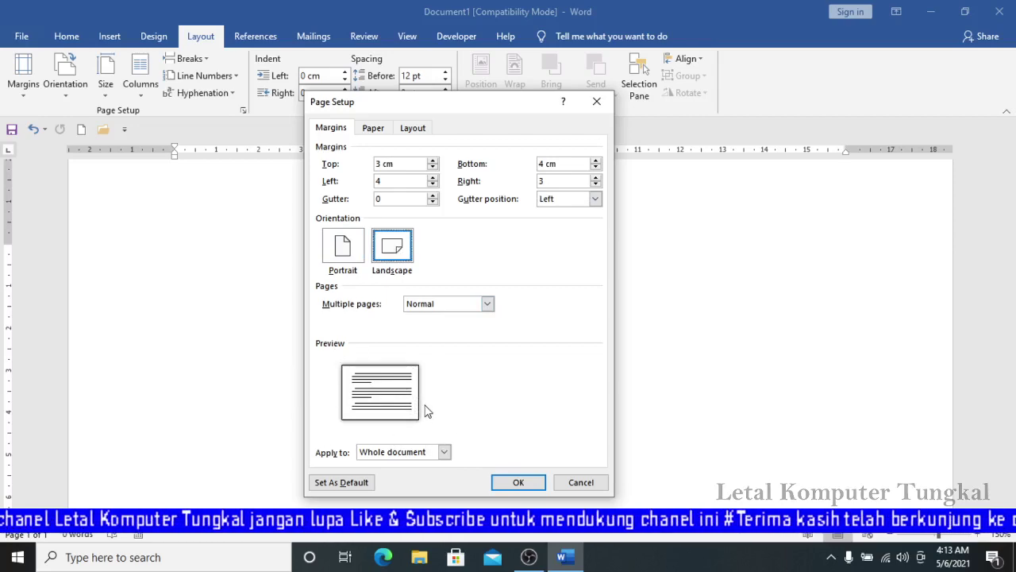
left_click(357, 258)
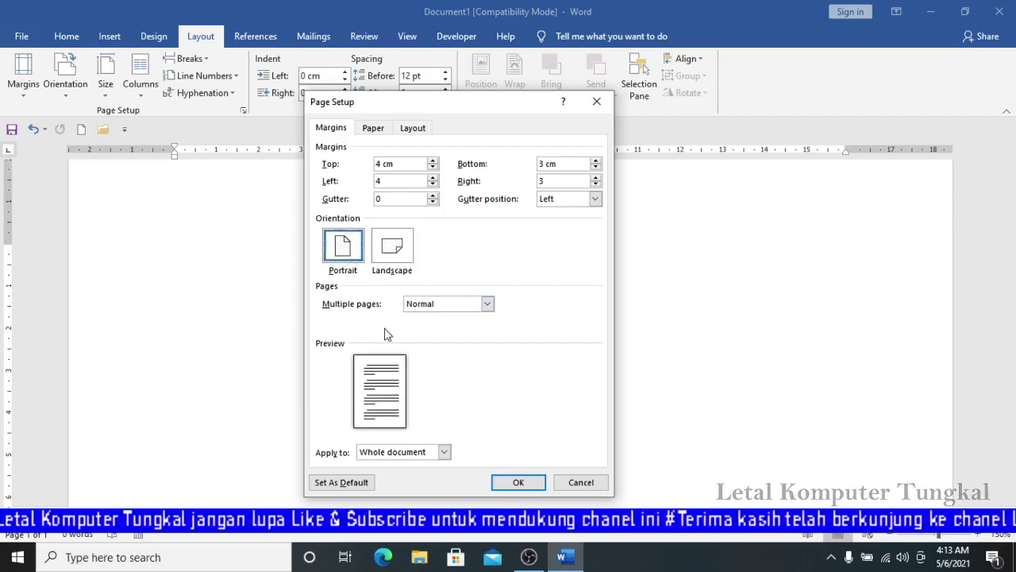
left_click(397, 252)
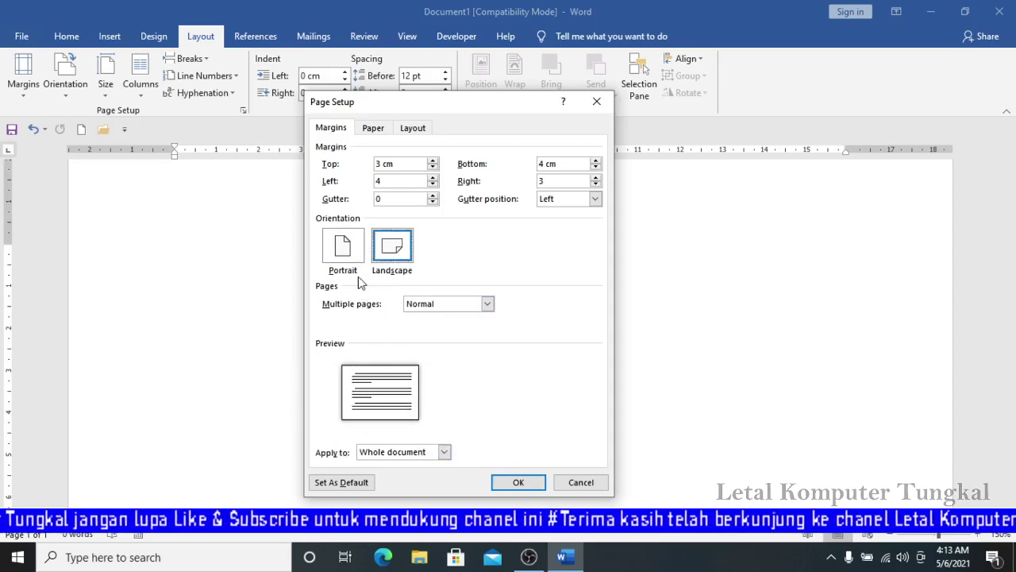
left_click(355, 251)
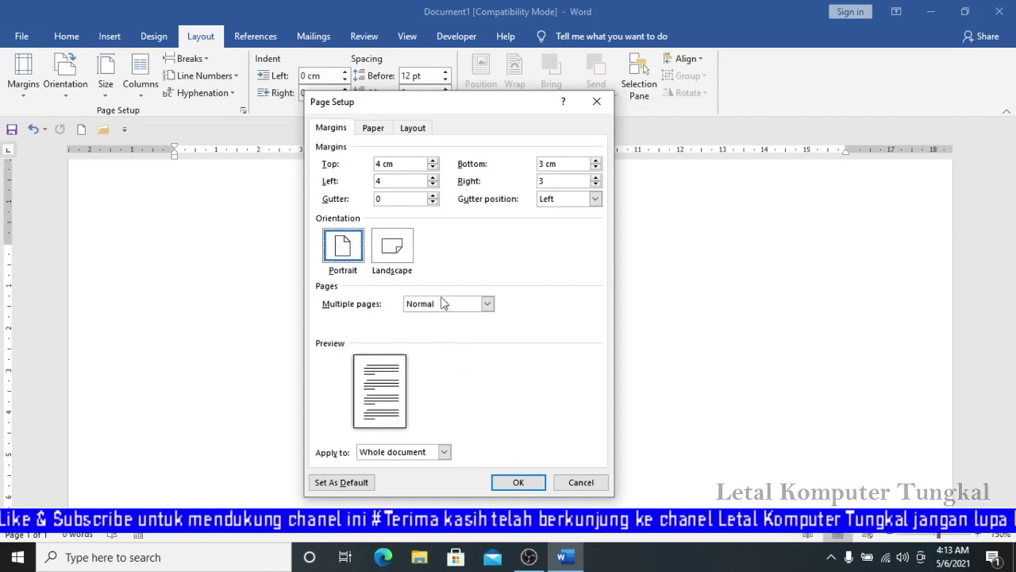
left_click(379, 131)
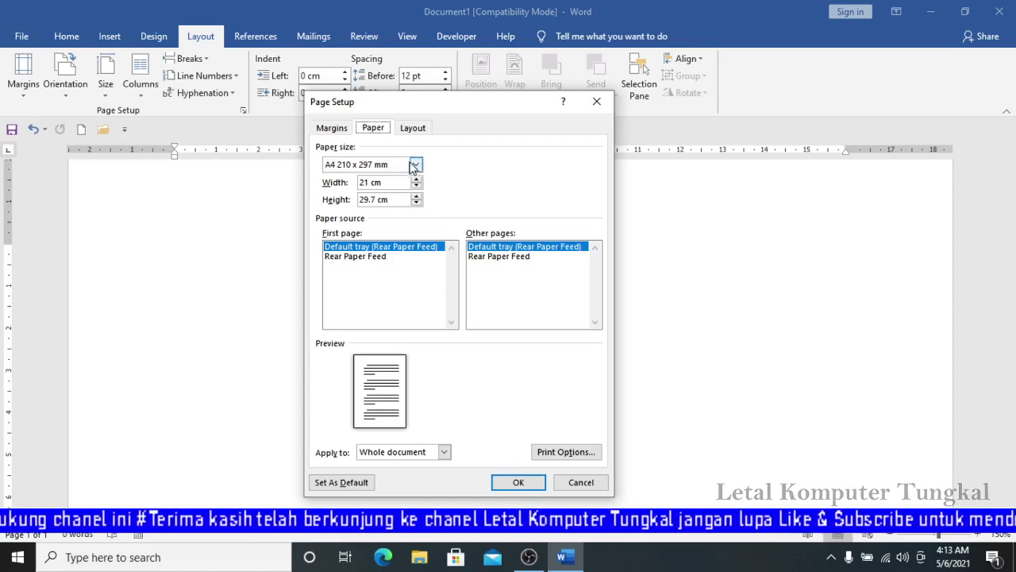
left_click(415, 165)
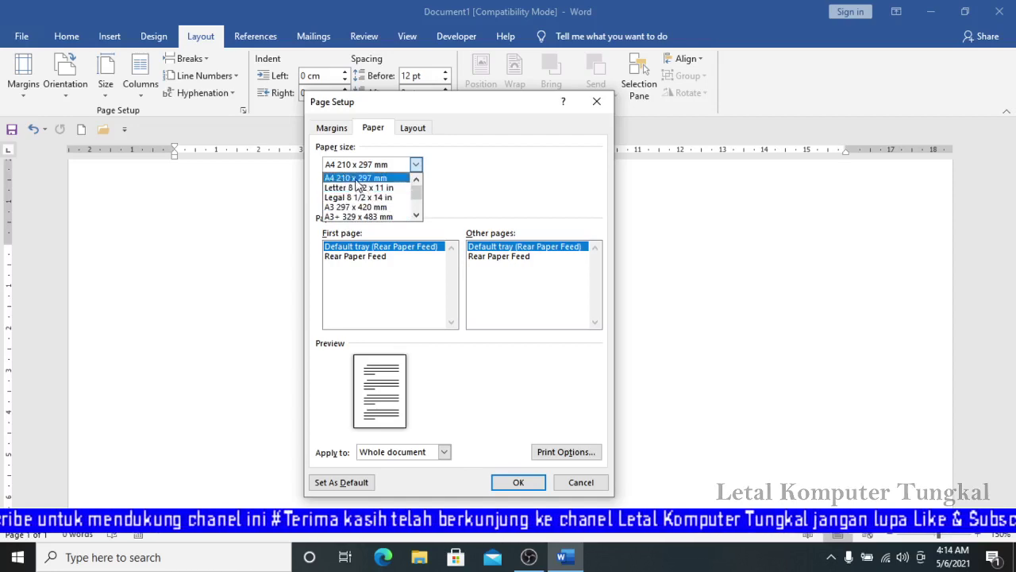
left_click(355, 179)
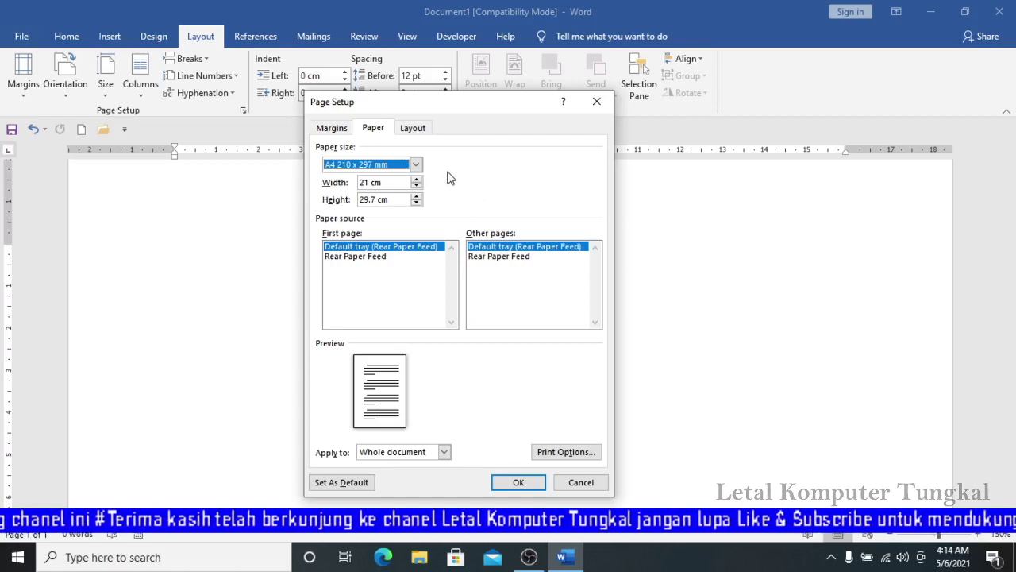
- Reselect A4 210 x 297 mm paper size and view the section and header/footer settings
left_click(415, 164)
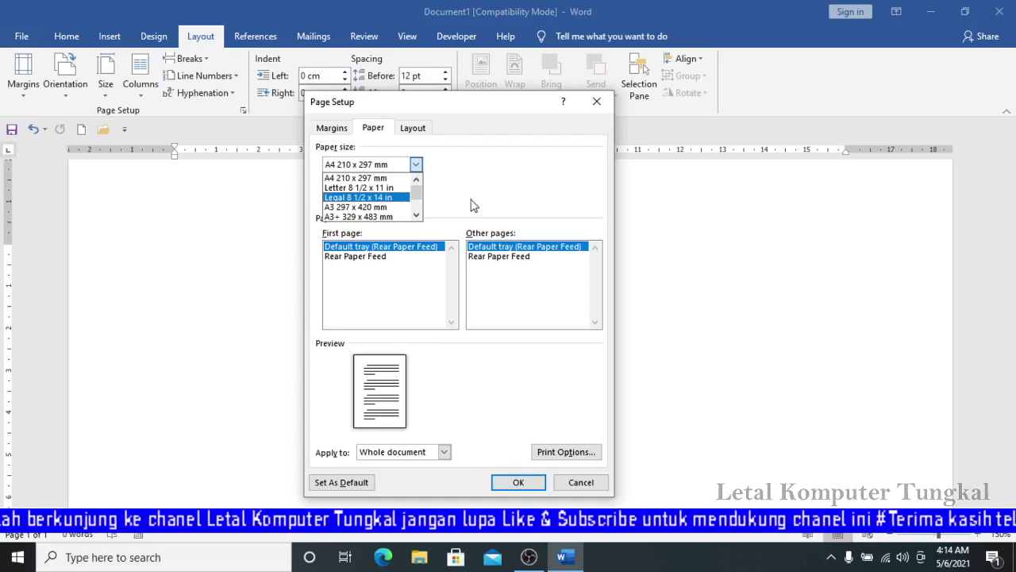
left_click(364, 177)
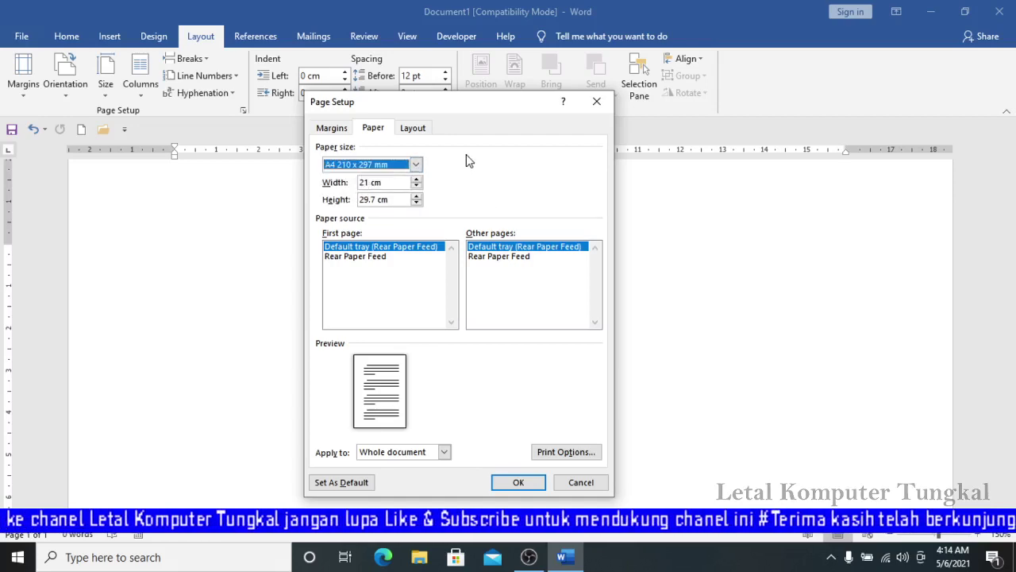
left_click(424, 132)
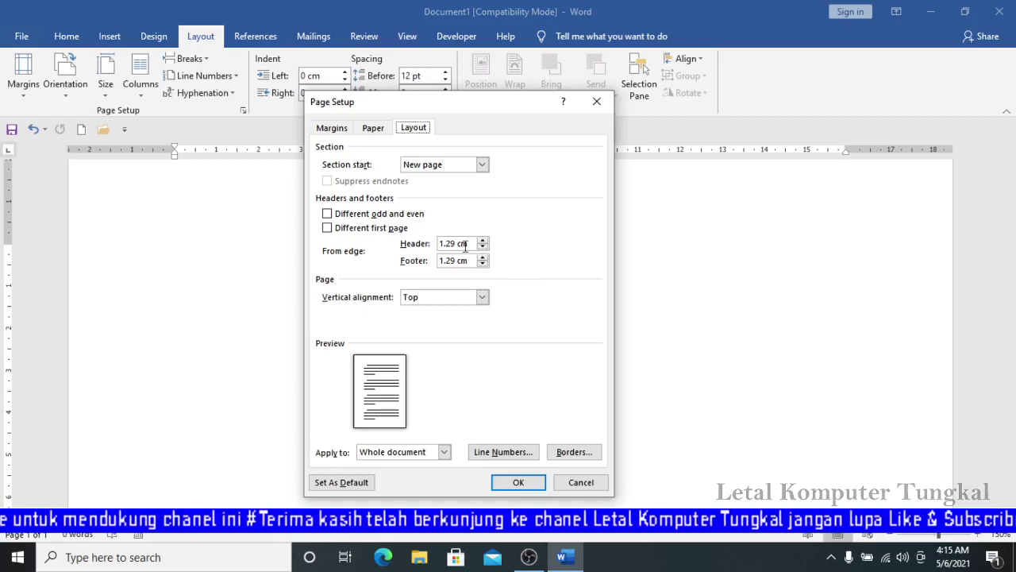
left_click(327, 127)
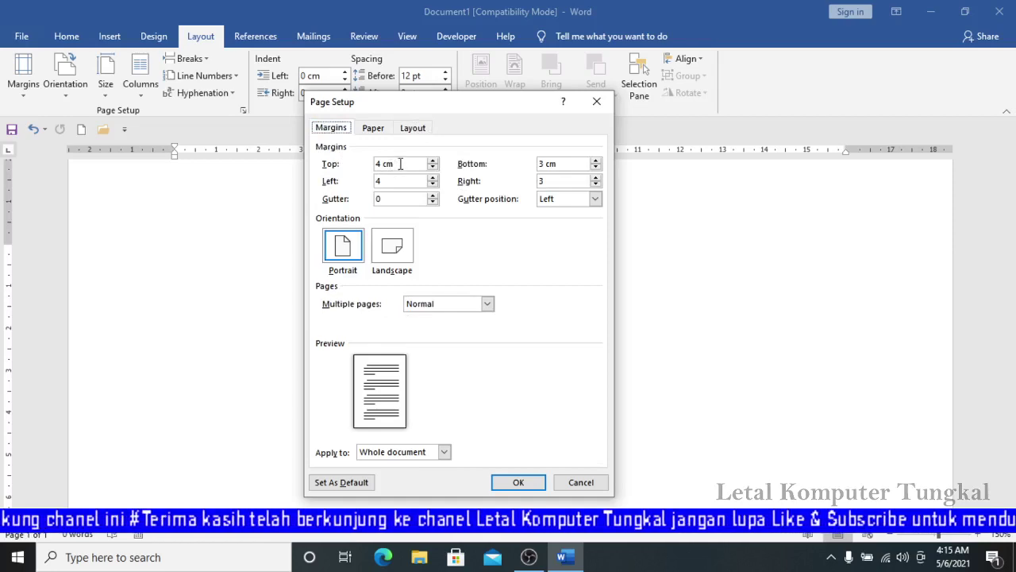
left_click(412, 129)
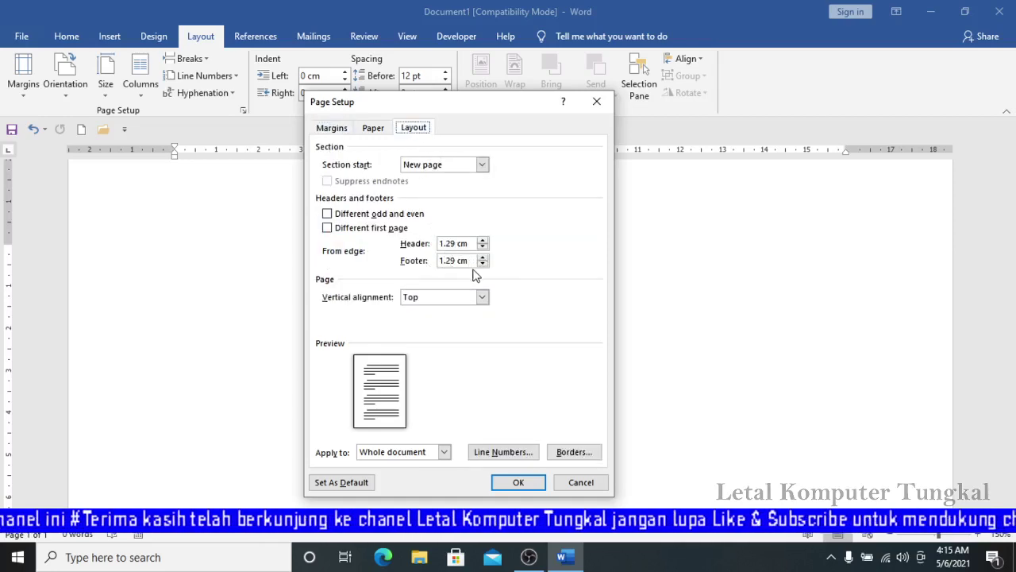
left_click(333, 128)
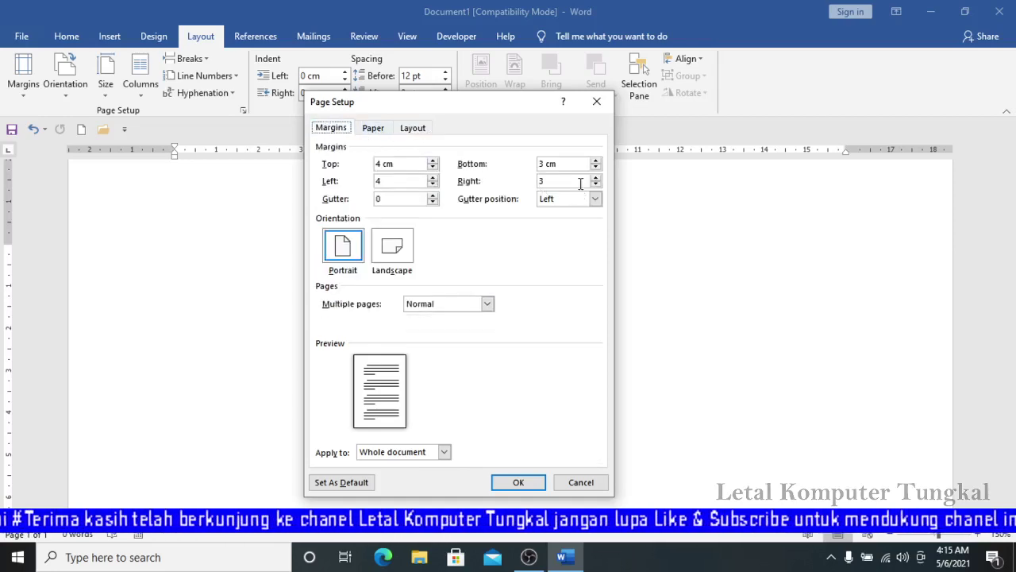
left_click(415, 129)
left_click(338, 129)
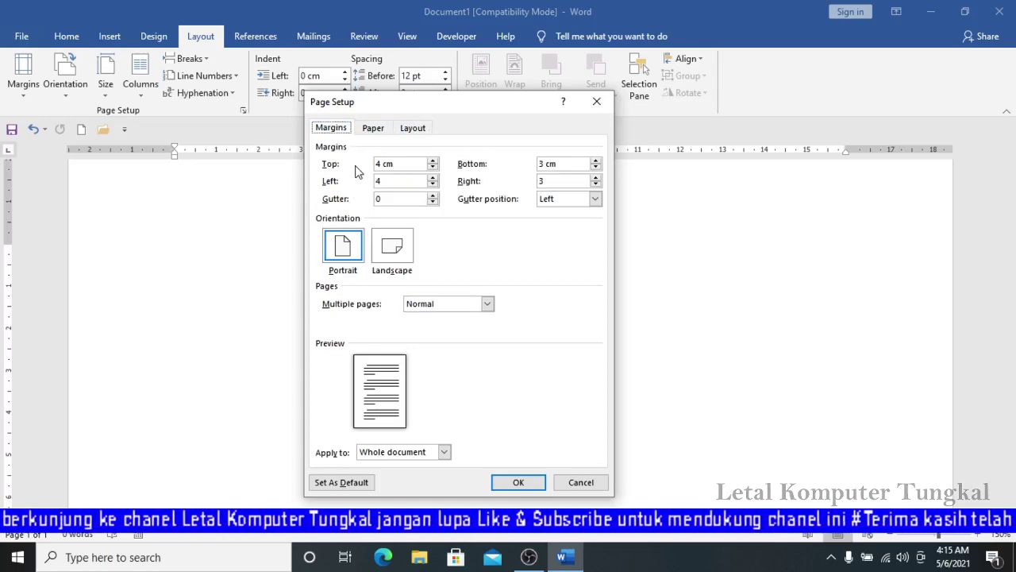
left_click(418, 130)
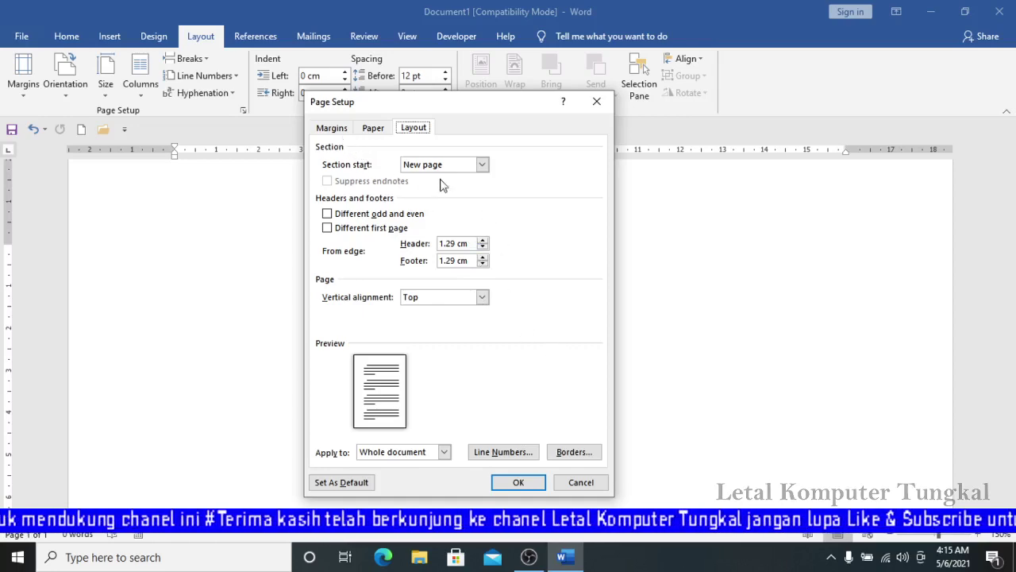
left_click(339, 129)
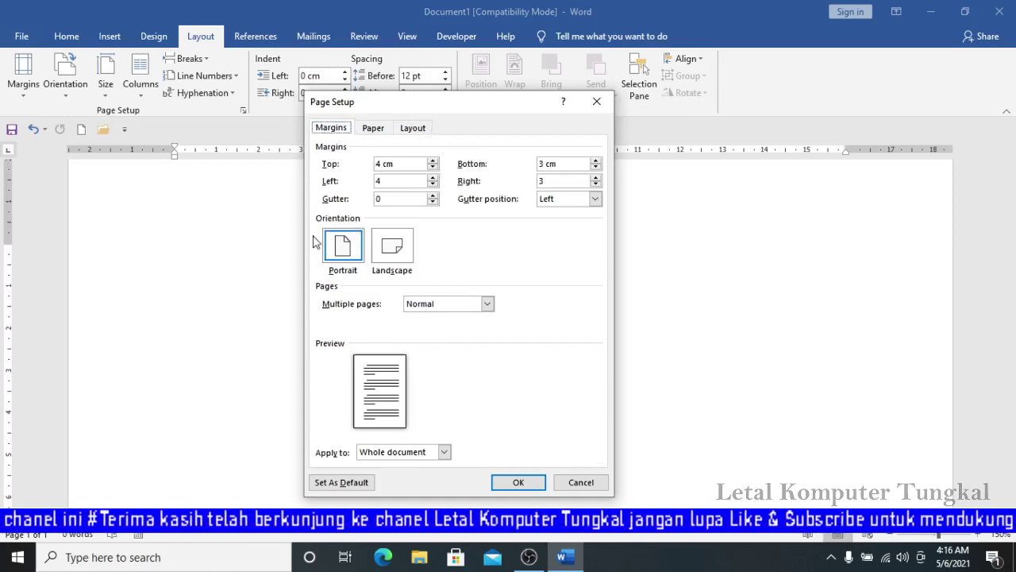
left_click(376, 130)
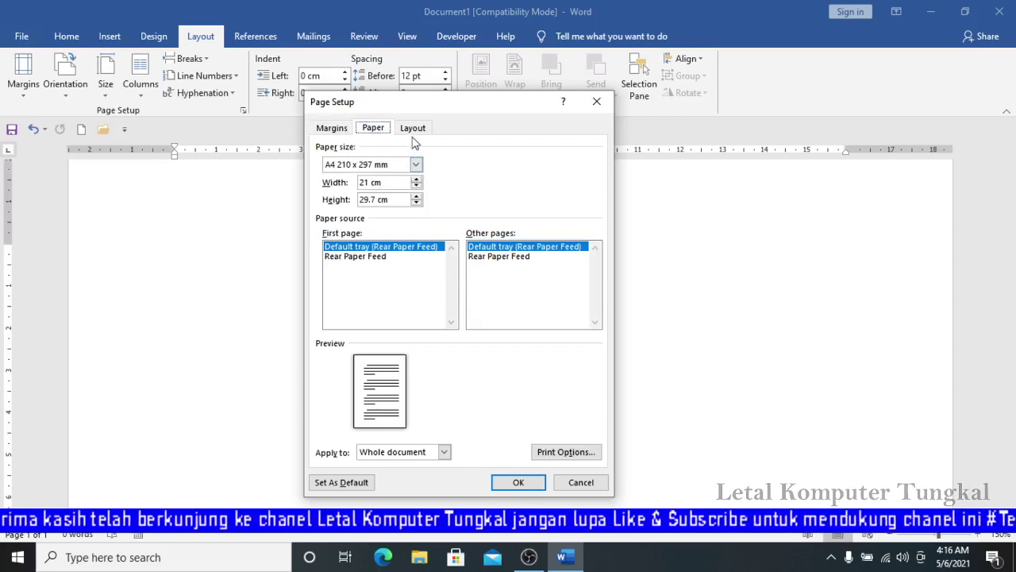
left_click(413, 129)
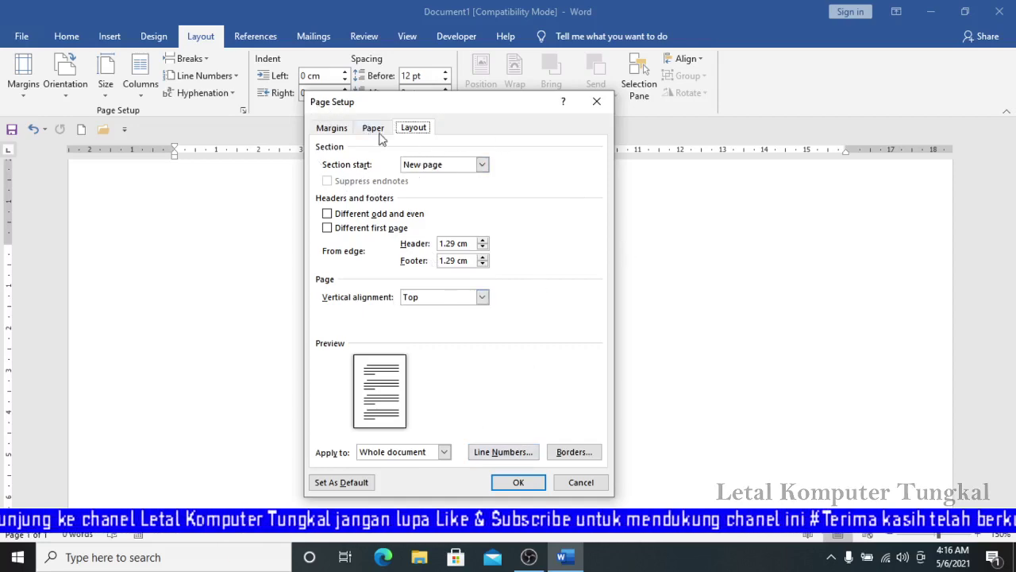
- Confirm the Page Setup with OK to apply the margins to the document
left_click(521, 483)
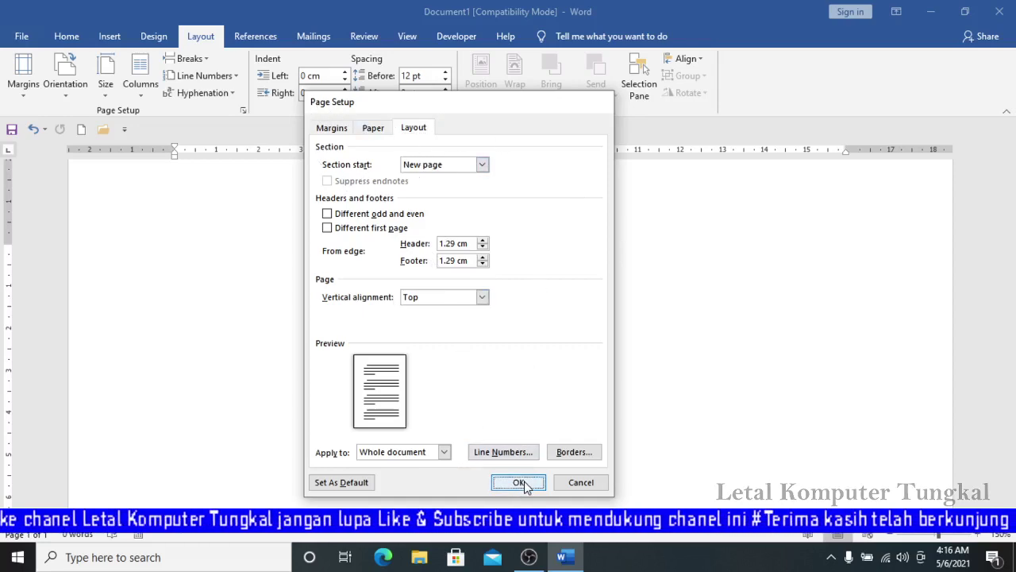